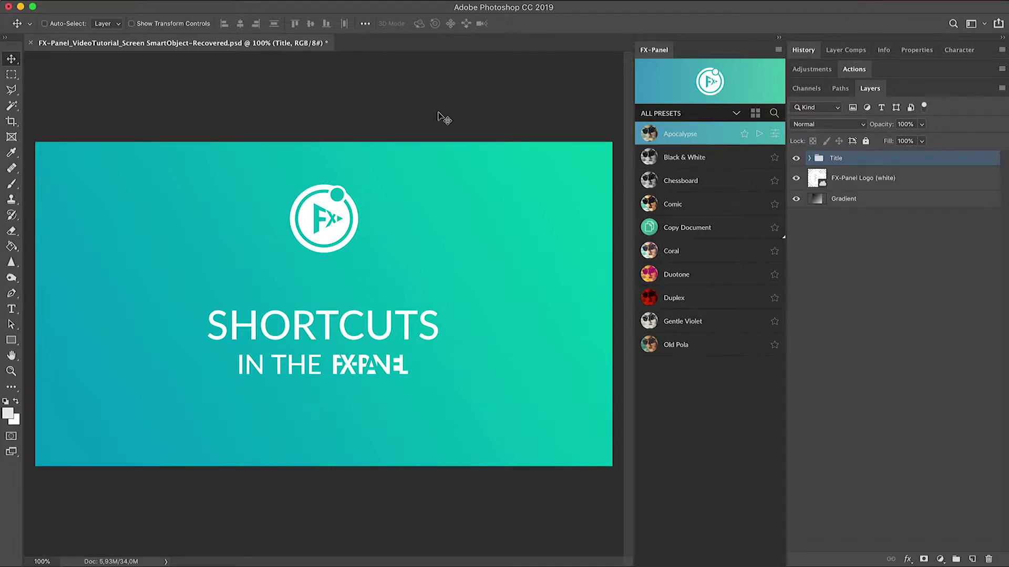
Review the internal shortcuts in the FX-Panel's shortcut settings and return to the preset list.
{"action": "left_click", "coordinate": [778, 50]}
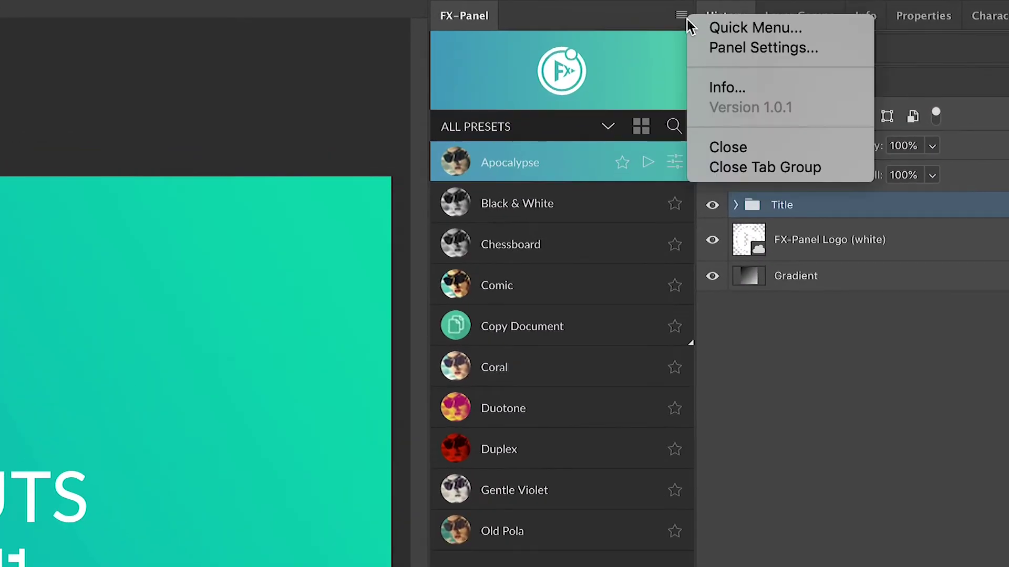
{"action": "left_click", "coordinate": [748, 50]}
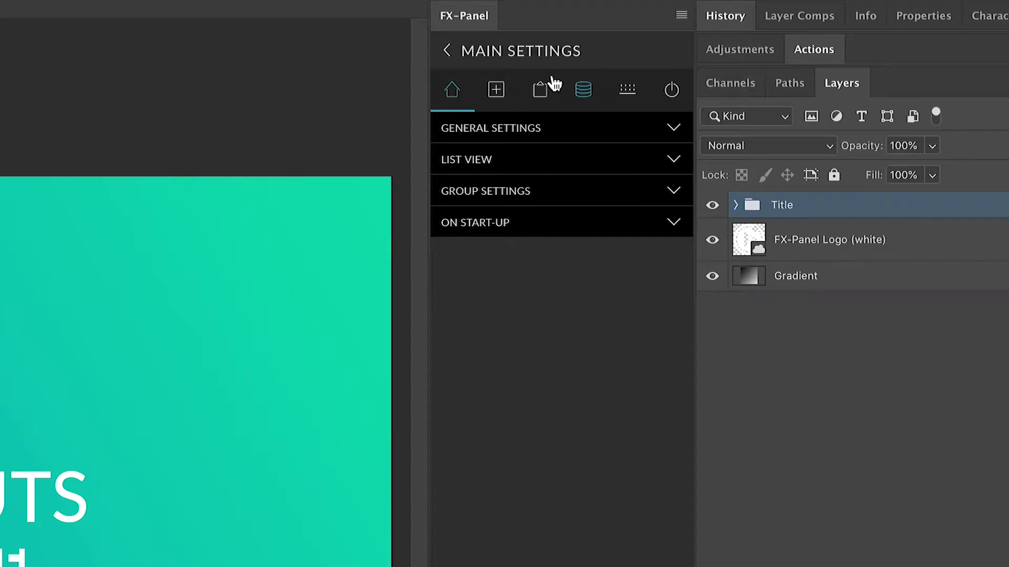
{"action": "left_click", "coordinate": [627, 93]}
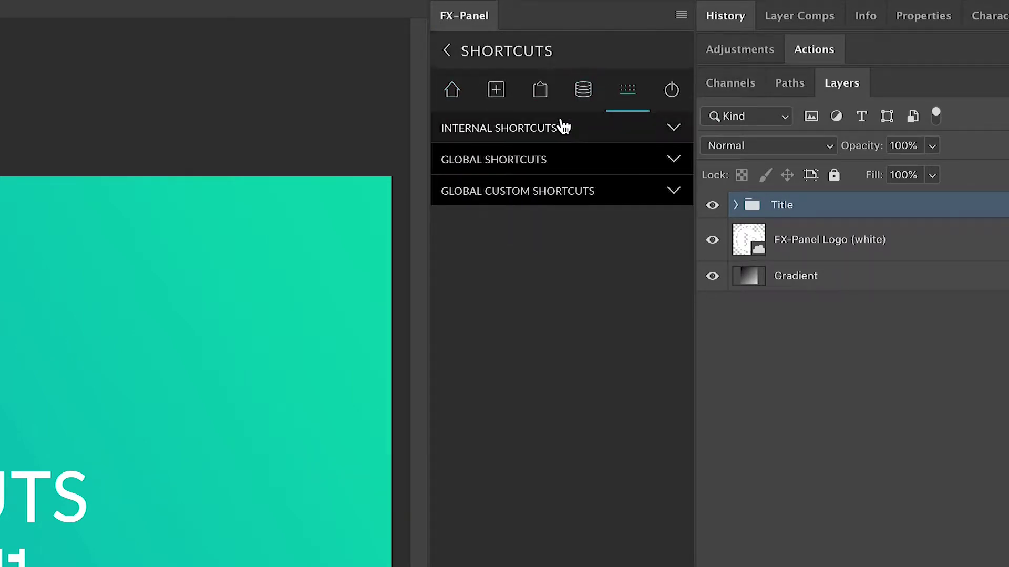
{"action": "left_click", "coordinate": [525, 137]}
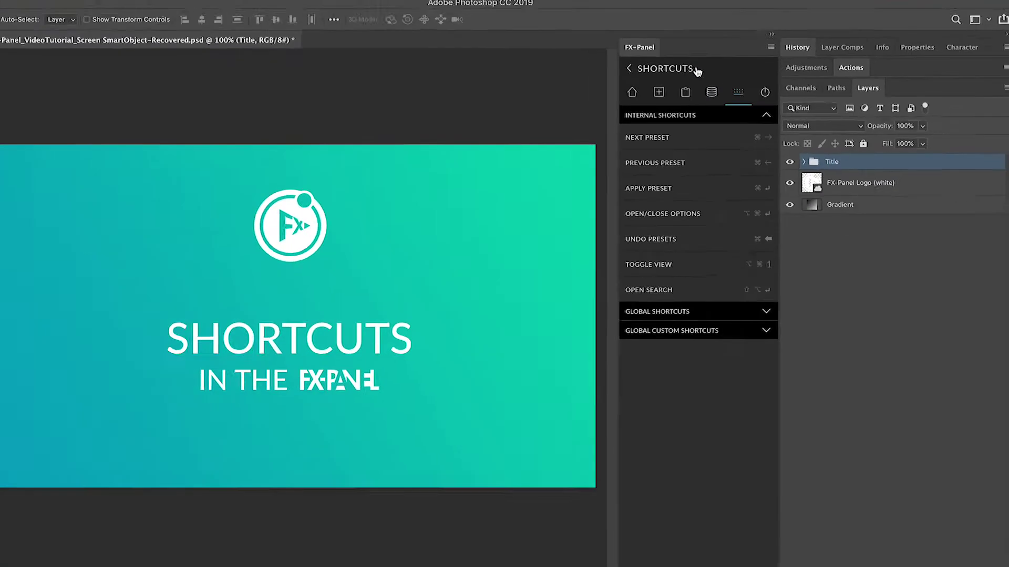
{"action": "left_click", "coordinate": [544, 51]}
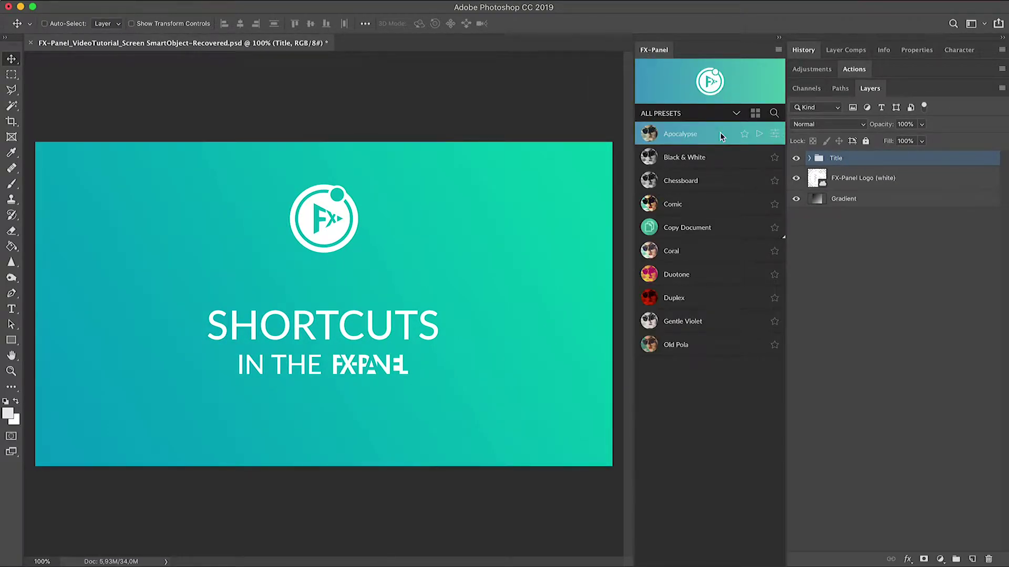
Move the selection up and down through the FX-Panel preset list, ending on Copy Document.
{"action": "key", "text": "Down"}
{"action": "key", "text": "Down"}
{"action": "key", "text": "Down"}
{"action": "key", "text": "Up"}
{"action": "key", "text": "Up"}
{"action": "key", "text": "Down"}
{"action": "key", "text": "Down"}
{"action": "key", "text": "Down"}
{"action": "key", "text": "Down"}
{"action": "key", "text": "Down"}
{"action": "key", "text": "Down"}
{"action": "key", "text": "Up"}
{"action": "key", "text": "Up"}
{"action": "key", "text": "Up"}
{"action": "key", "text": "Up"}
{"action": "key", "text": "Down"}
{"action": "key", "text": "Up"}
{"action": "key", "text": "Down"}
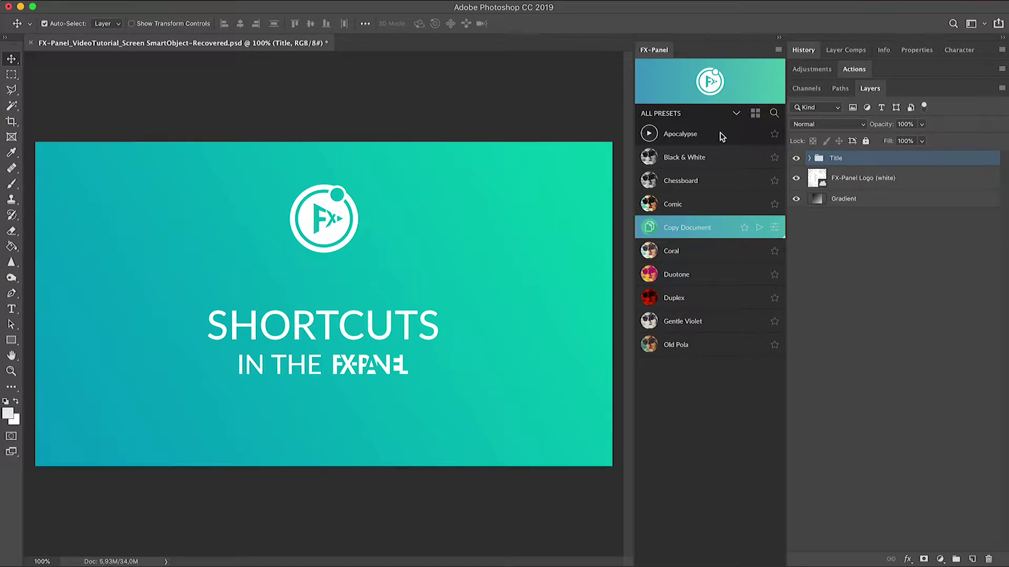
Open the options of the Duotone preset, look at them and return to the preset list.
{"action": "key", "text": "Down"}
{"action": "key", "text": "Down"}
{"action": "key", "text": "Return"}
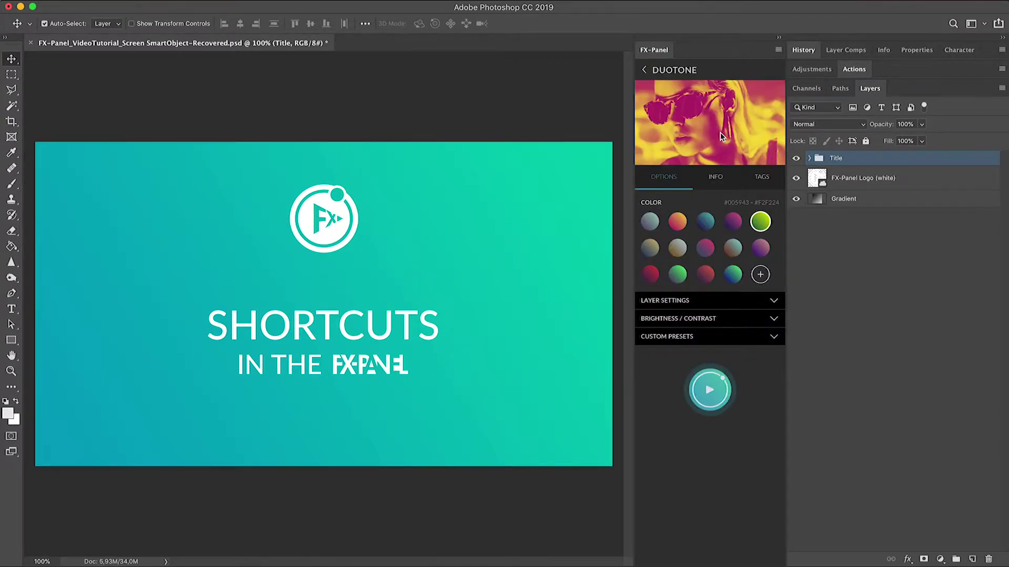
{"action": "key", "text": "Escape"}
{"action": "key", "text": "g"}
{"action": "key", "text": "g"}
{"action": "key", "text": "g"}
{"action": "key", "text": "g"}
{"action": "key", "text": "g"}
{"action": "key", "text": "g"}
Apply the Duplex preset to the document and undo it.
{"action": "key", "text": "Down"}
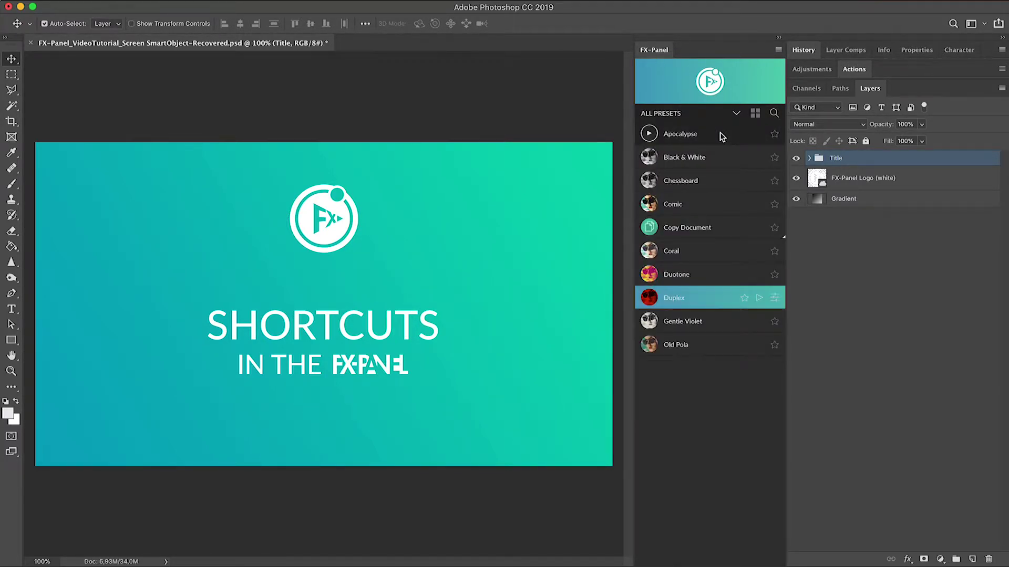
{"action": "key", "text": "Return"}
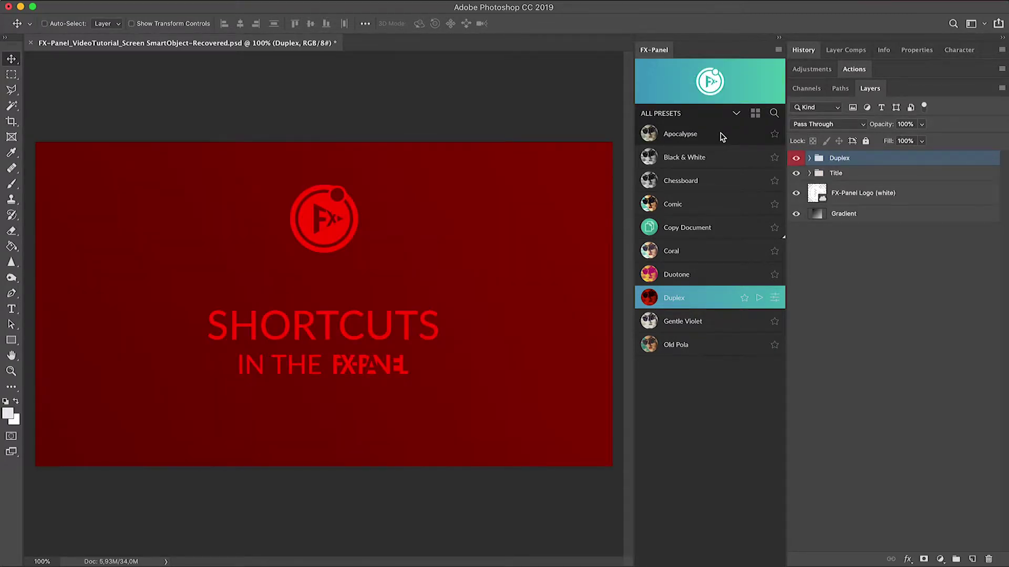
{"action": "key", "text": "super"}
{"action": "key", "text": "super+z"}
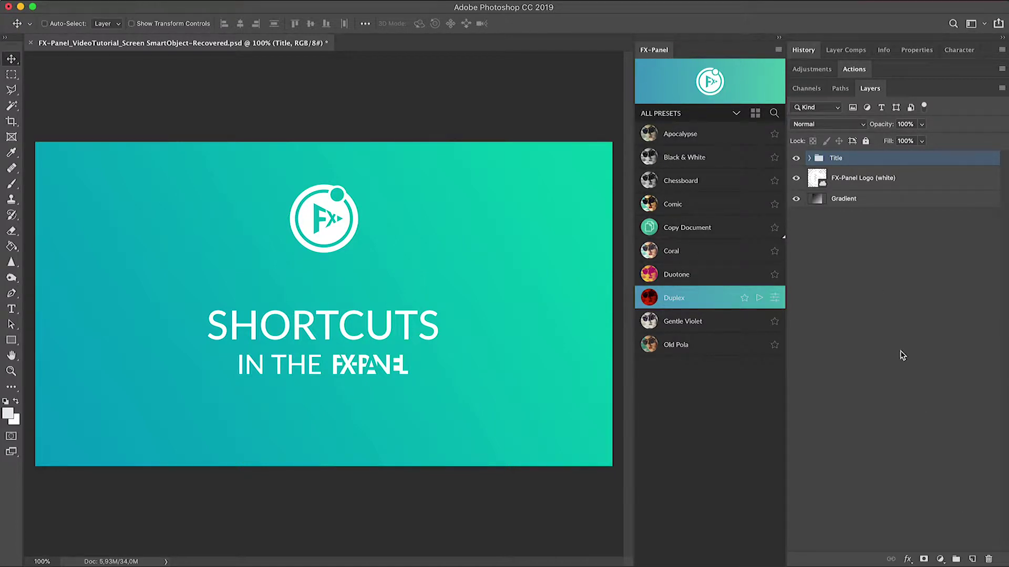
Add a new layer above the Title group and paint a freehand double loop beside the logo with the Brush tool.
{"action": "left_click", "coordinate": [972, 559]}
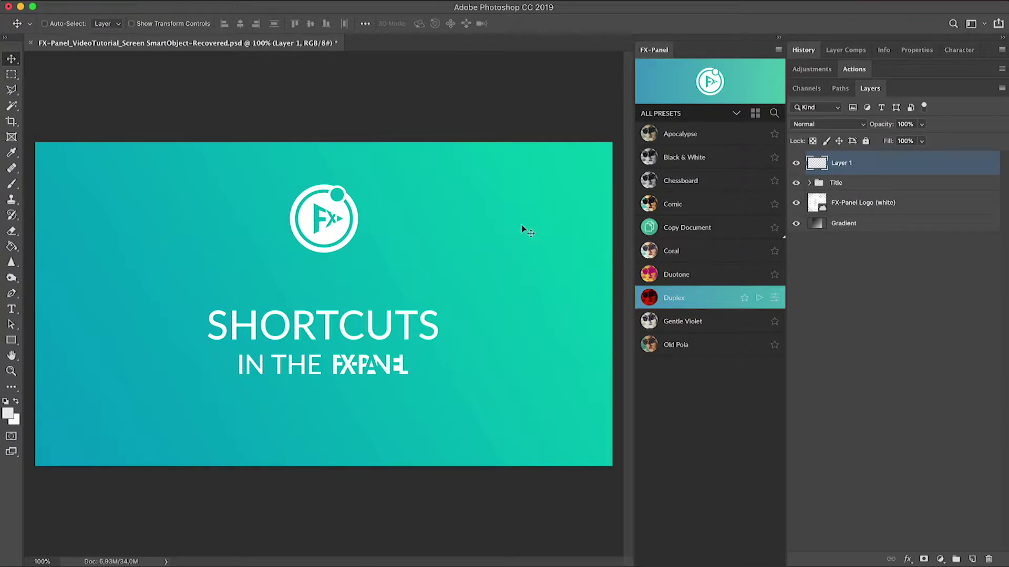
{"action": "key", "text": "b"}
{"action": "mouse_move", "coordinate": [453, 211]}
{"action": "left_mouse_down"}
{"action": "mouse_move", "coordinate": [462, 199]}
{"action": "mouse_move", "coordinate": [476, 204]}
{"action": "mouse_move", "coordinate": [441, 233]}
{"action": "left_mouse_up"}
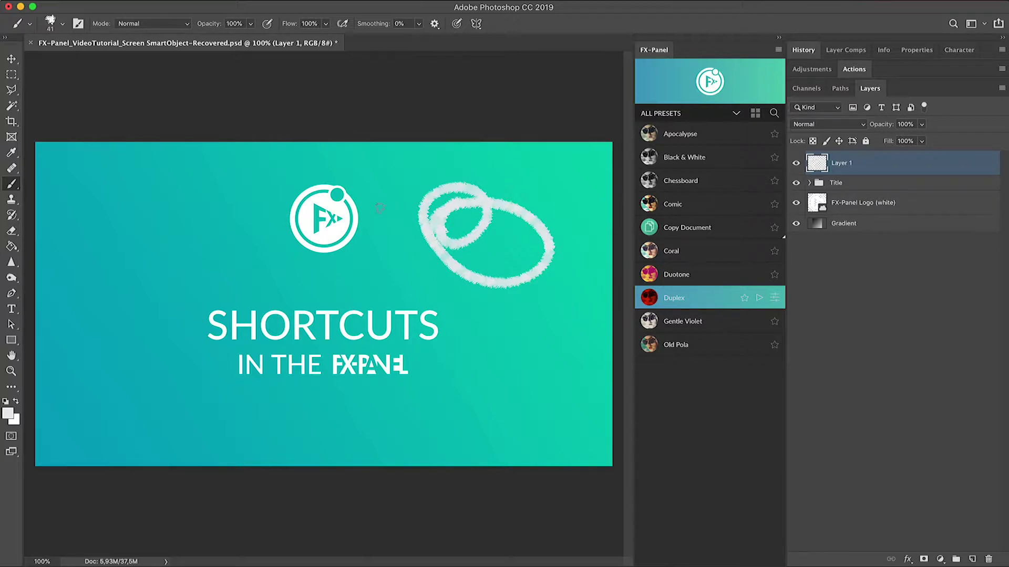
Expand the Global Shortcuts section in the FX-Panel settings and look at the FX-Panel commands among the application's scripts.
{"action": "left_click", "coordinate": [778, 49]}
{"action": "left_click", "coordinate": [794, 65]}
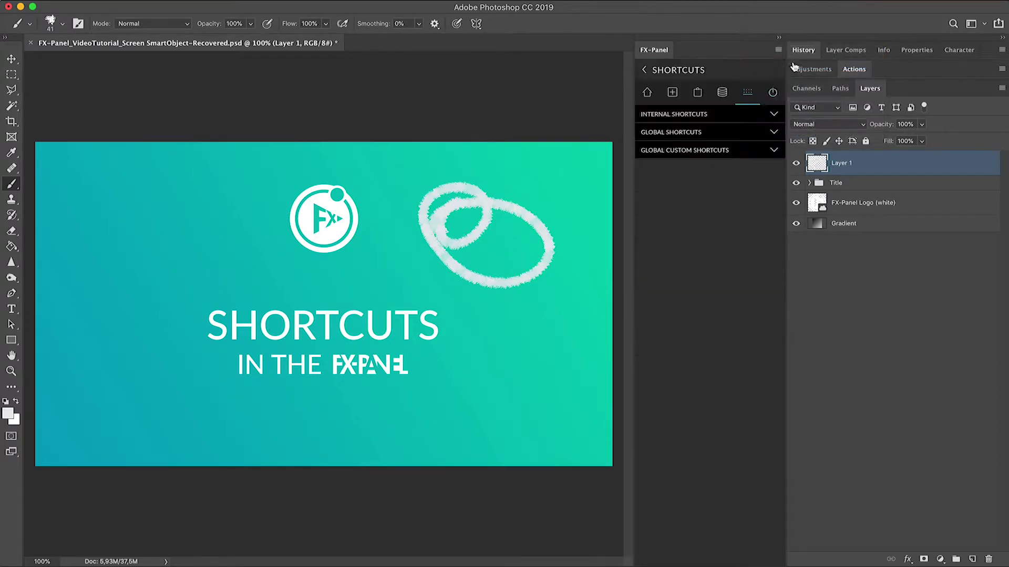
{"action": "left_click", "coordinate": [704, 135]}
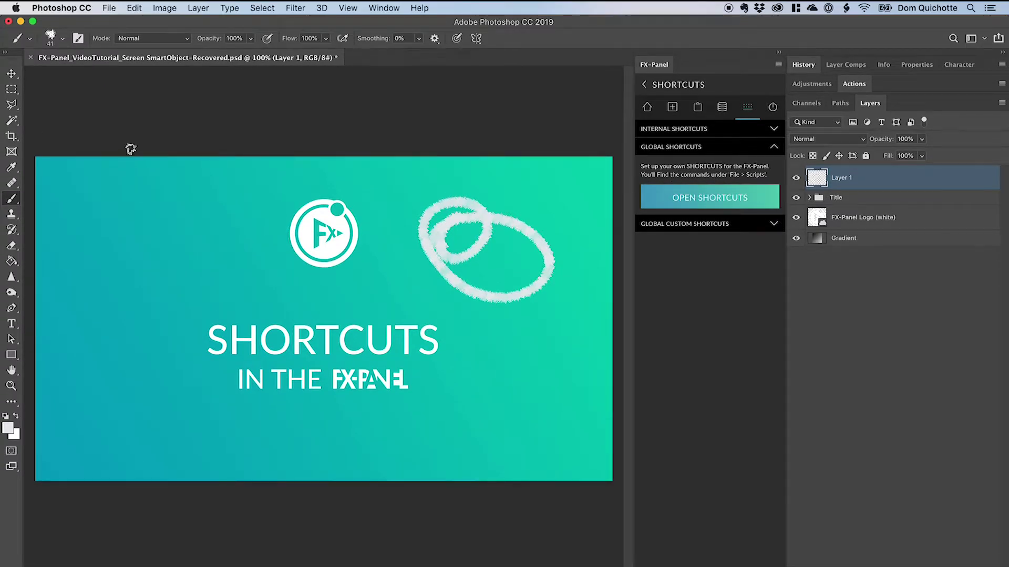
{"action": "left_click", "coordinate": [109, 9]}
{"action": "mouse_move", "coordinate": [147, 284]}
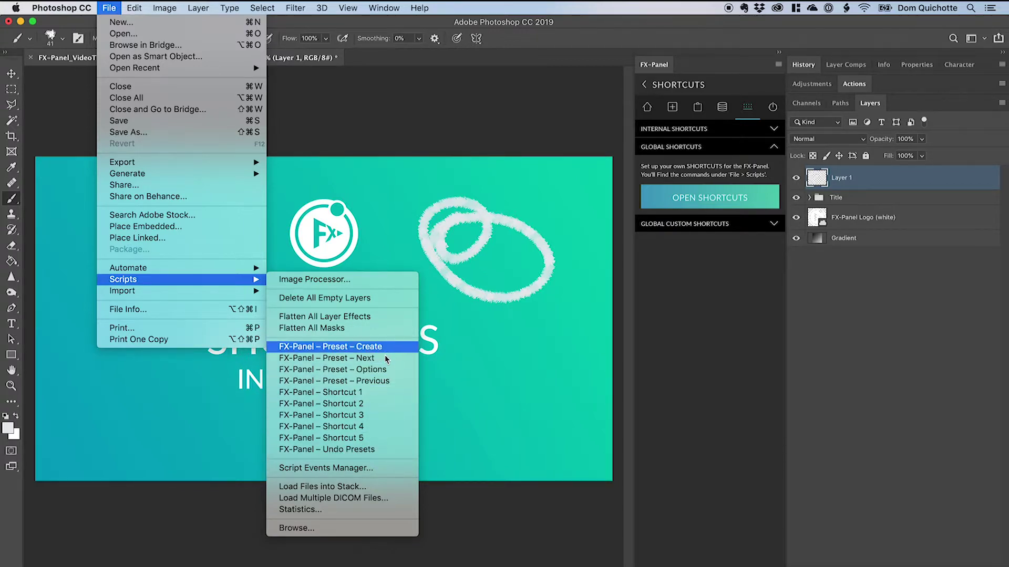
{"action": "left_click", "coordinate": [693, 252]}
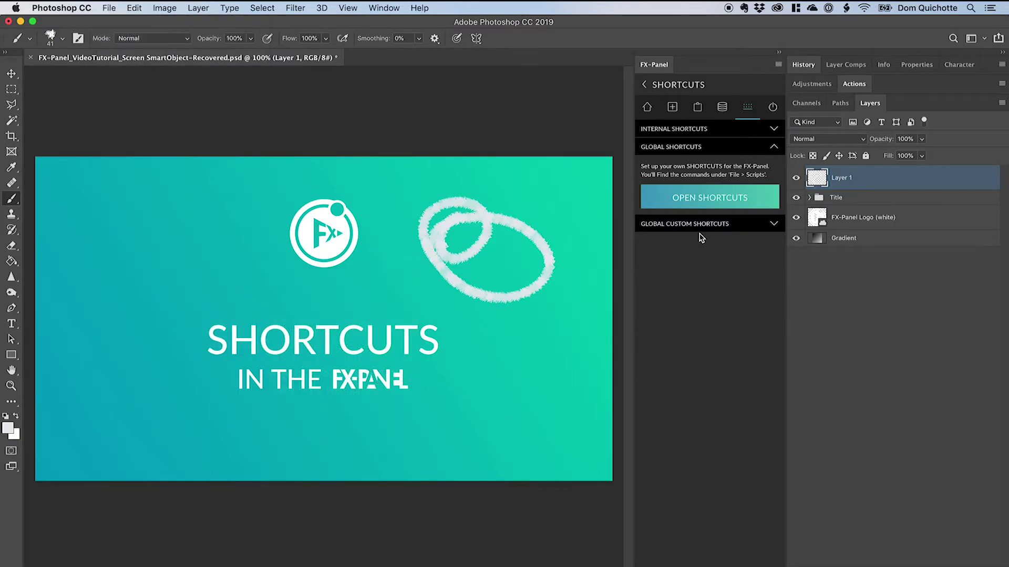
In the keyboard shortcut editor, assign Opt+⌘+. to FX-Panel – Preset – Create and Opt+Shift+⌘+. to FX-Panel – Preset – Next.
{"action": "left_click", "coordinate": [729, 203]}
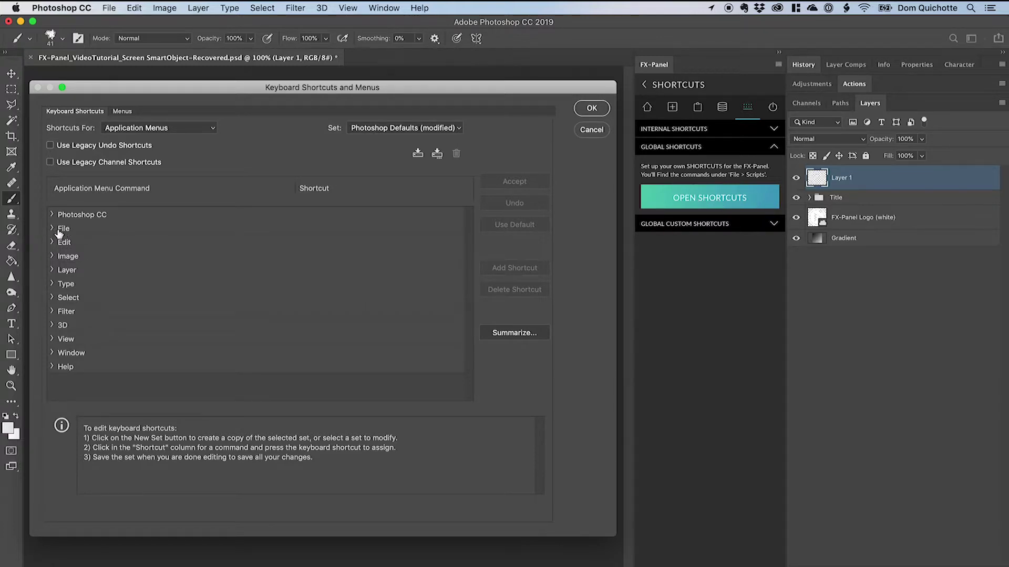
{"action": "left_click", "coordinate": [53, 230]}
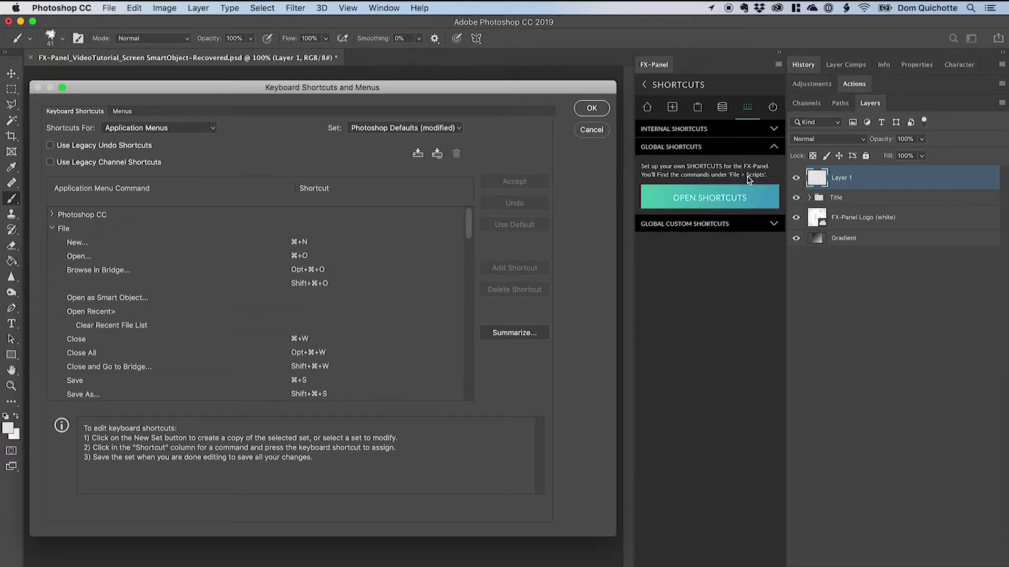
{"action": "left_click_drag", "start_coordinate": [468, 227], "coordinate": [462, 338]}
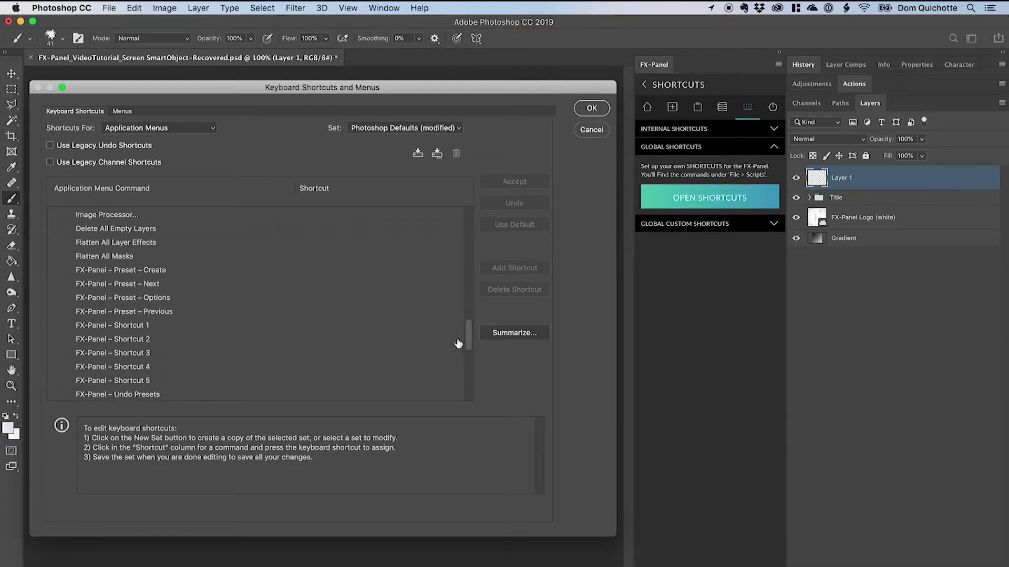
{"action": "left_click", "coordinate": [173, 271]}
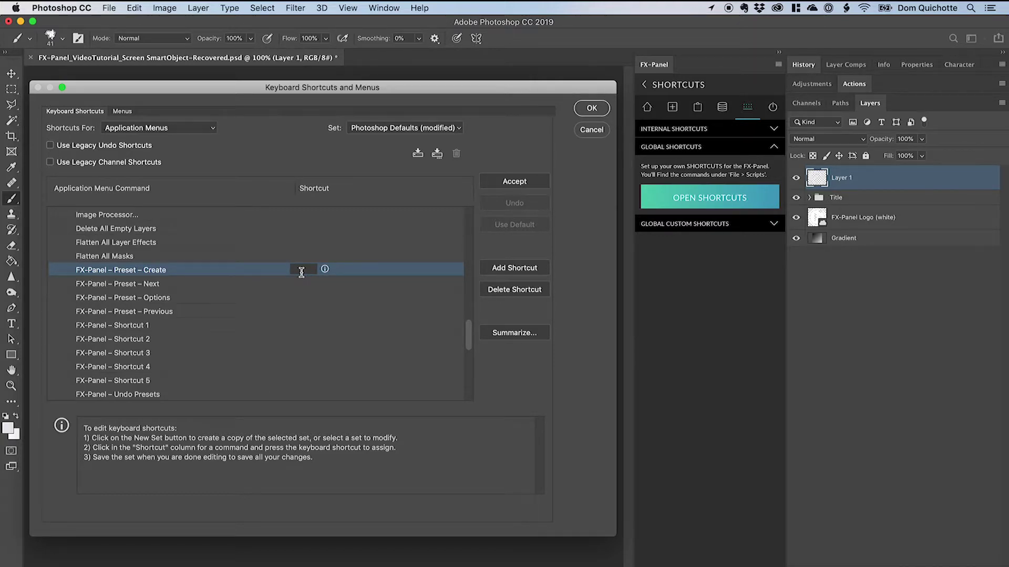
{"action": "key", "text": "alt+super+period"}
{"action": "key", "text": "alt+shift+super+period"}
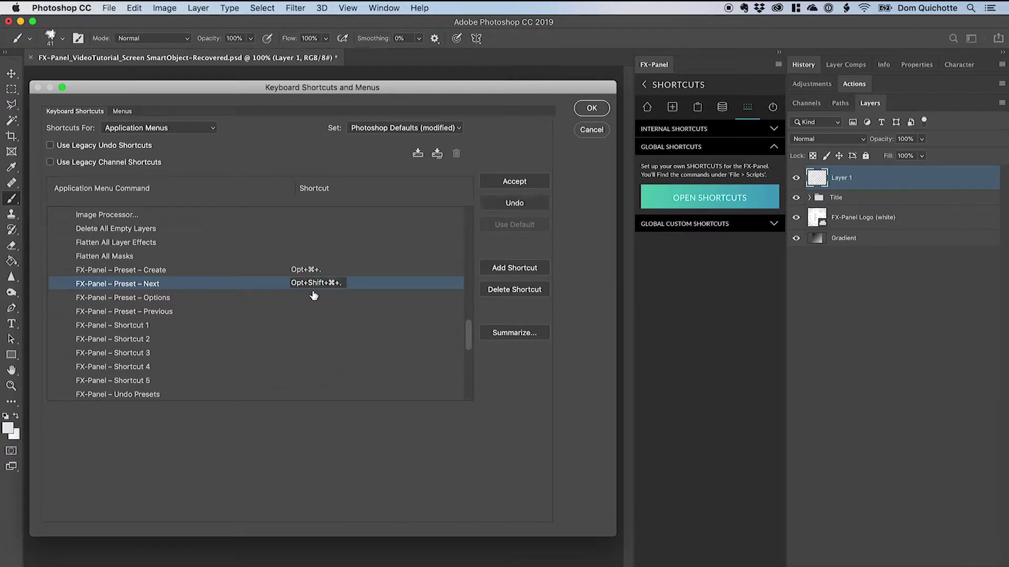
Assign Opt+Shift+⌘+- to FX-Panel – Preset – Previous and Opt+Shift+⌘+O to FX-Panel – Preset – Options.
{"action": "left_click", "coordinate": [305, 310]}
{"action": "key", "text": "alt+shift+super+minus"}
{"action": "left_click", "coordinate": [309, 298]}
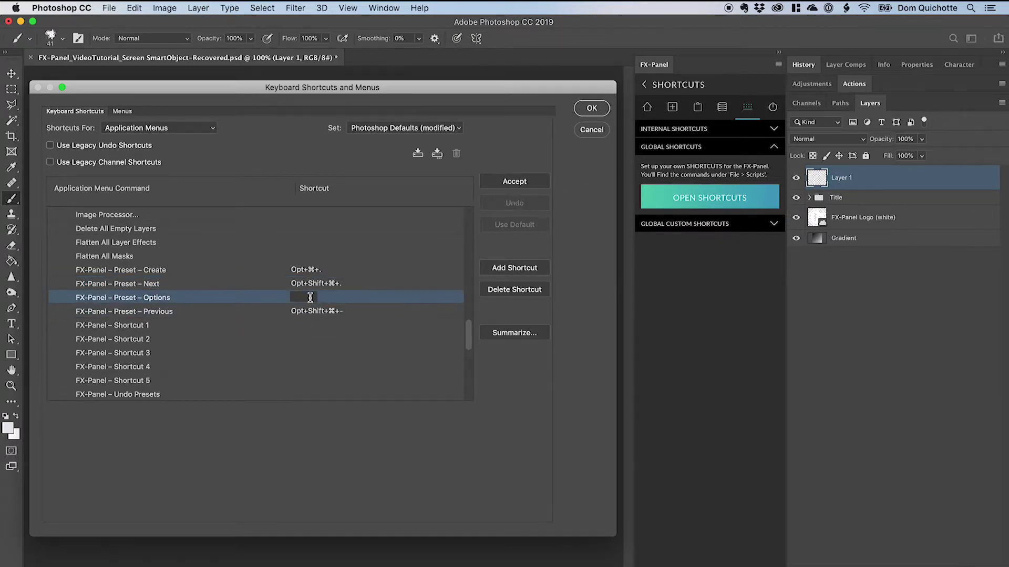
{"action": "key", "text": "alt+shift+super+o"}
Assign Opt+Shift+⌘+ü, ä and ö to FX-Panel – Shortcut 1, 2 and 3 respectively, and save the keyboard shortcuts.
{"action": "left_click", "coordinate": [308, 325]}
{"action": "key", "text": "alt+shift+super+udiaeresis"}
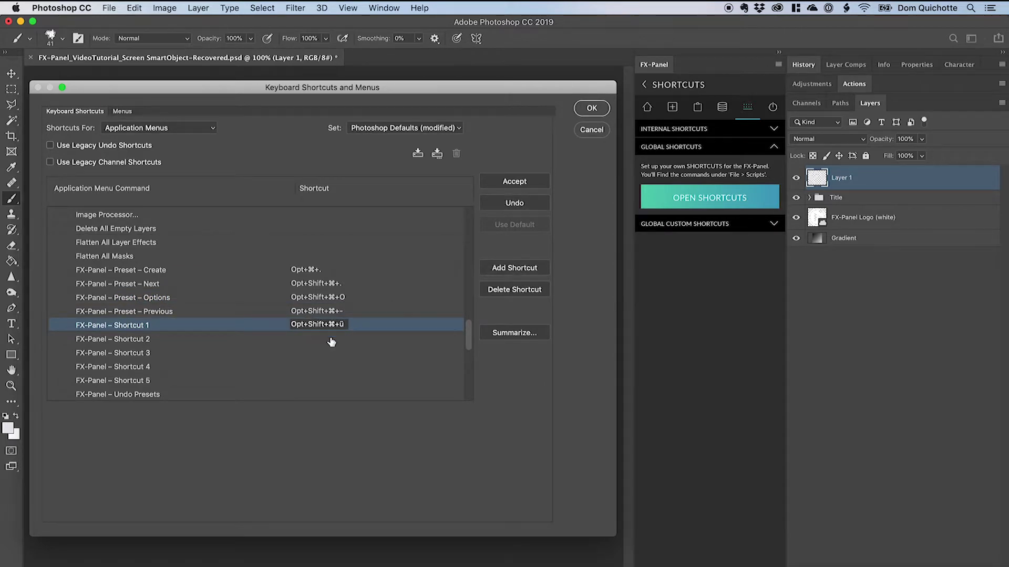
{"action": "left_click", "coordinate": [330, 338]}
{"action": "key", "text": "alt+shift+super+adiaeresis"}
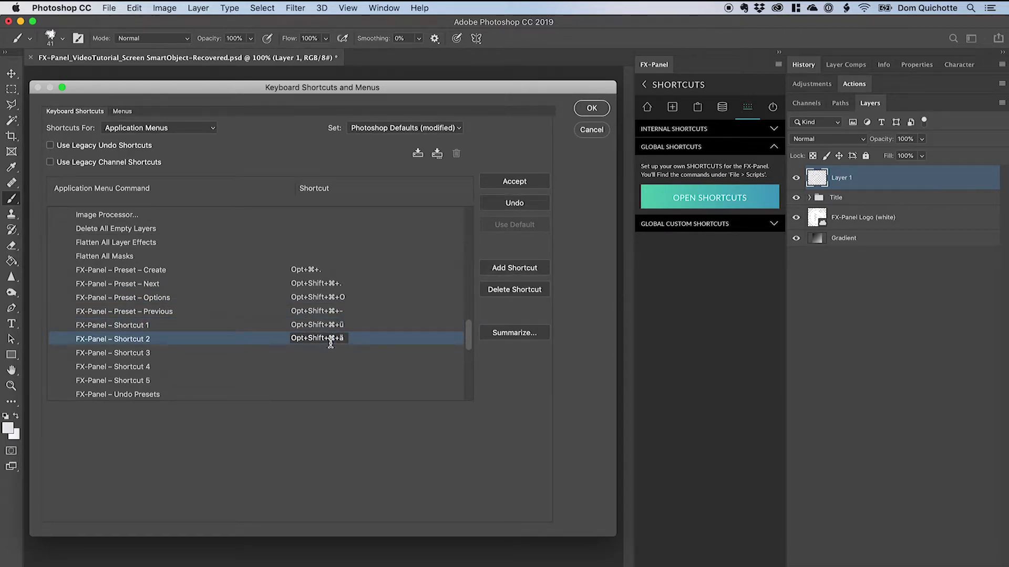
{"action": "left_click", "coordinate": [326, 352]}
{"action": "key", "text": "alt+shift+super+odiaeresis"}
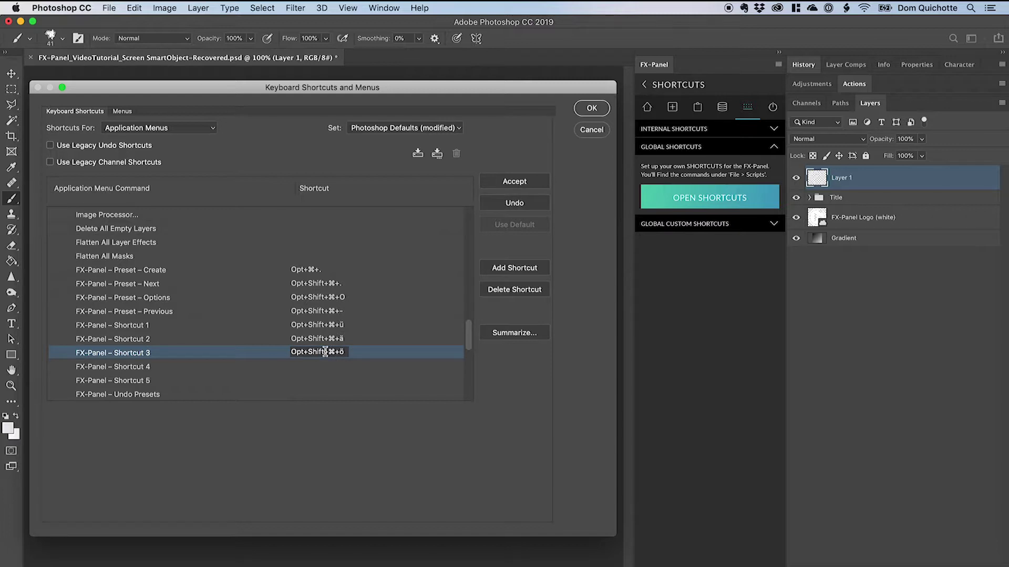
{"action": "key", "text": "Tab"}
{"action": "left_click", "coordinate": [492, 184]}
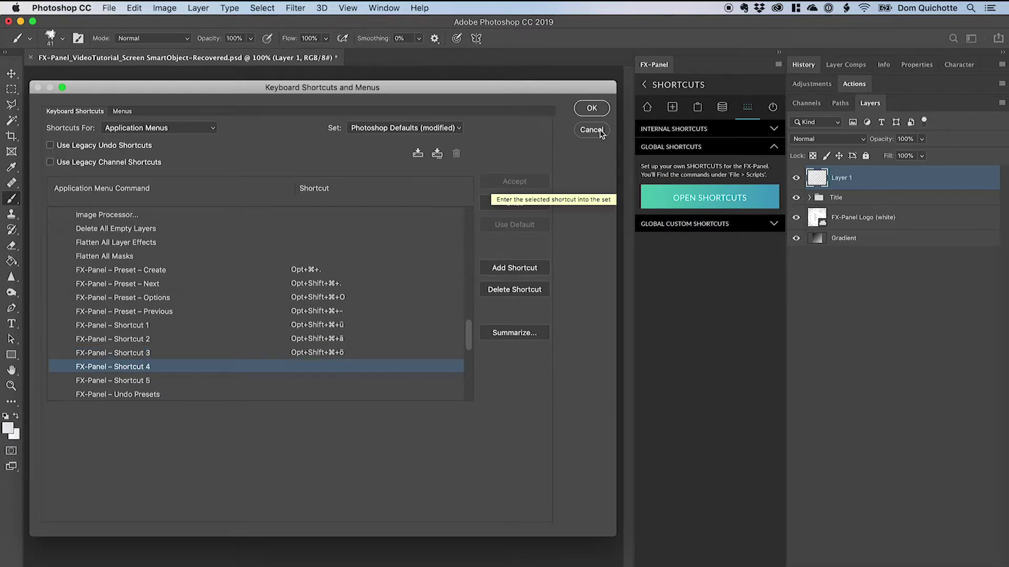
{"action": "left_click", "coordinate": [592, 109]}
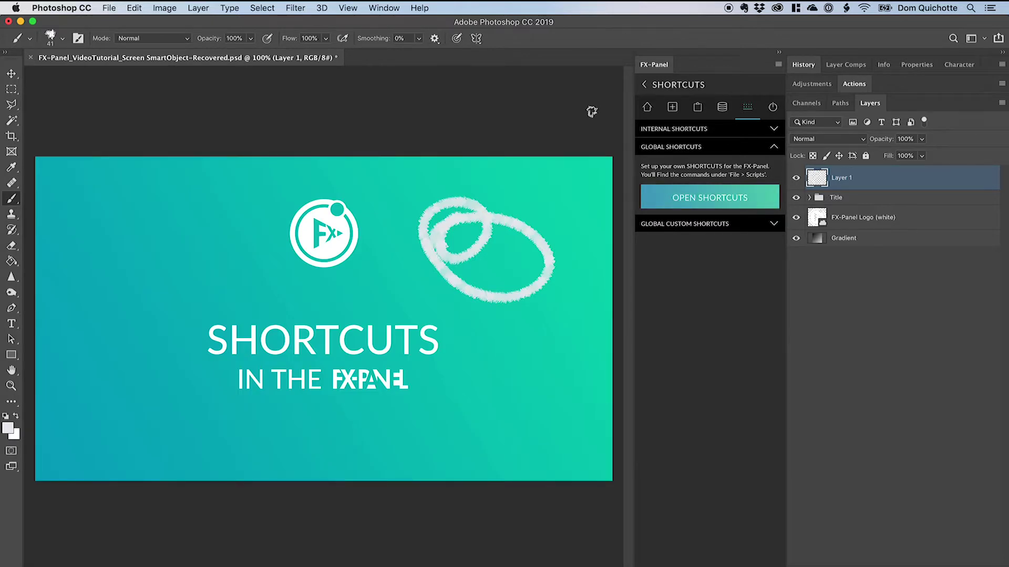
Return to the FX-Panel preset list and paint a zigzag stroke across the white loops on Layer 1.
{"action": "left_click", "coordinate": [704, 86]}
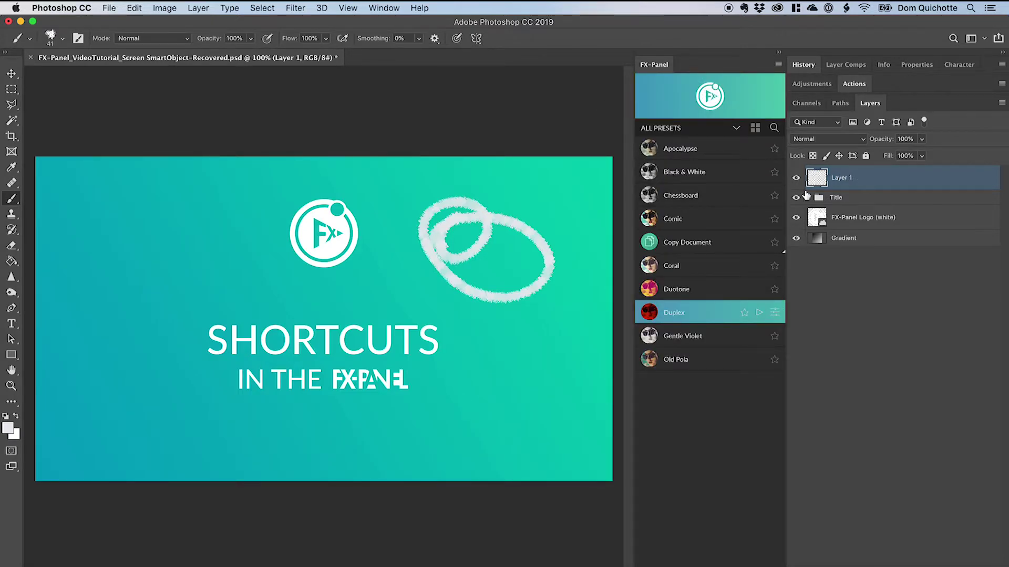
{"action": "mouse_move", "coordinate": [406, 251]}
{"action": "left_mouse_down"}
{"action": "mouse_move", "coordinate": [406, 274]}
{"action": "mouse_move", "coordinate": [473, 278]}
{"action": "mouse_move", "coordinate": [489, 309]}
{"action": "left_mouse_up"}
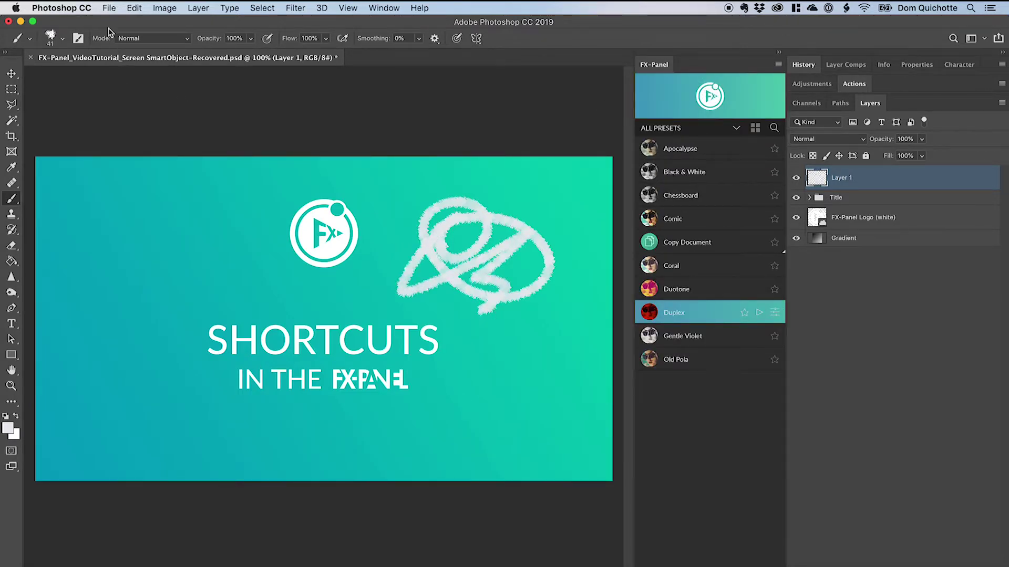
Check the FX-Panel script commands, then cycle forward and backward through the presets with the global commands, ending on Coral.
{"action": "left_click", "coordinate": [109, 8]}
{"action": "mouse_move", "coordinate": [155, 280]}
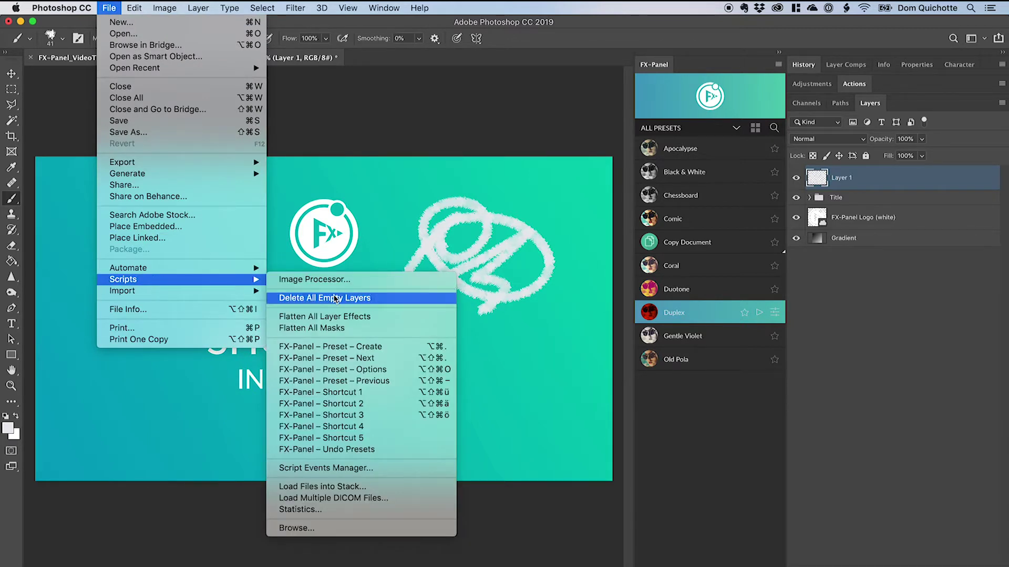
{"action": "left_click", "coordinate": [388, 362]}
{"action": "key", "text": "F6"}
{"action": "key", "text": "F5"}
{"action": "key", "text": "F5"}
{"action": "key", "text": "F5"}
{"action": "key", "text": "F5"}
{"action": "key", "text": "F5"}
{"action": "key", "text": "F5"}
{"action": "key", "text": "F6"}
{"action": "key", "text": "F6"}
{"action": "key", "text": "F6"}
{"action": "key", "text": "F6"}
{"action": "key", "text": "F6"}
{"action": "key", "text": "F5"}
{"action": "key", "text": "F5"}
{"action": "key", "text": "F5"}
{"action": "key", "text": "F5"}
{"action": "key", "text": "F5"}
{"action": "key", "text": "F5"}
{"action": "key", "text": "F6"}
{"action": "key", "text": "F6"}
{"action": "key", "text": "F6"}
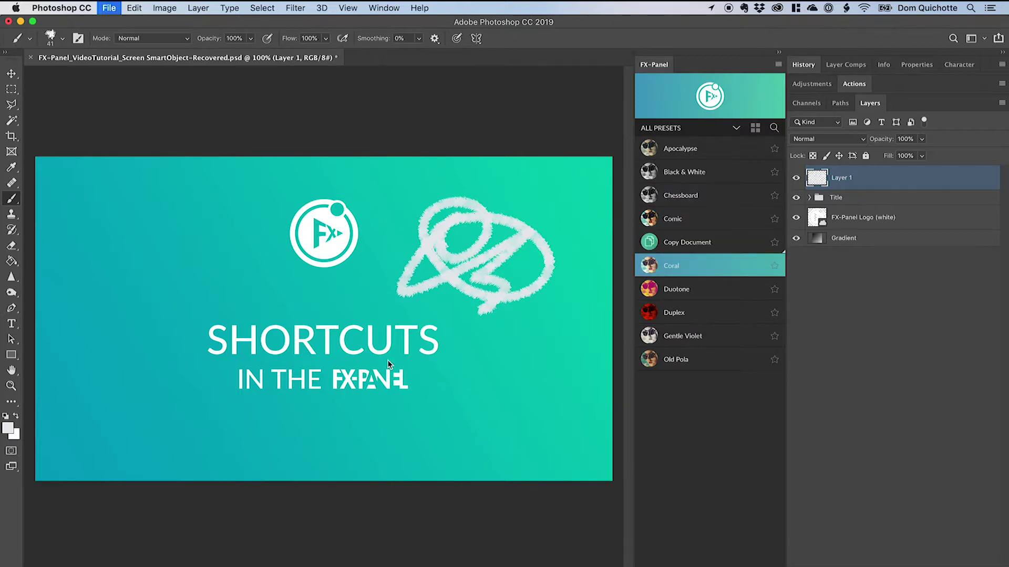
Advance to the Duotone preset, apply it to the document and undo it.
{"action": "key", "text": "F6"}
{"action": "key", "text": "F7"}
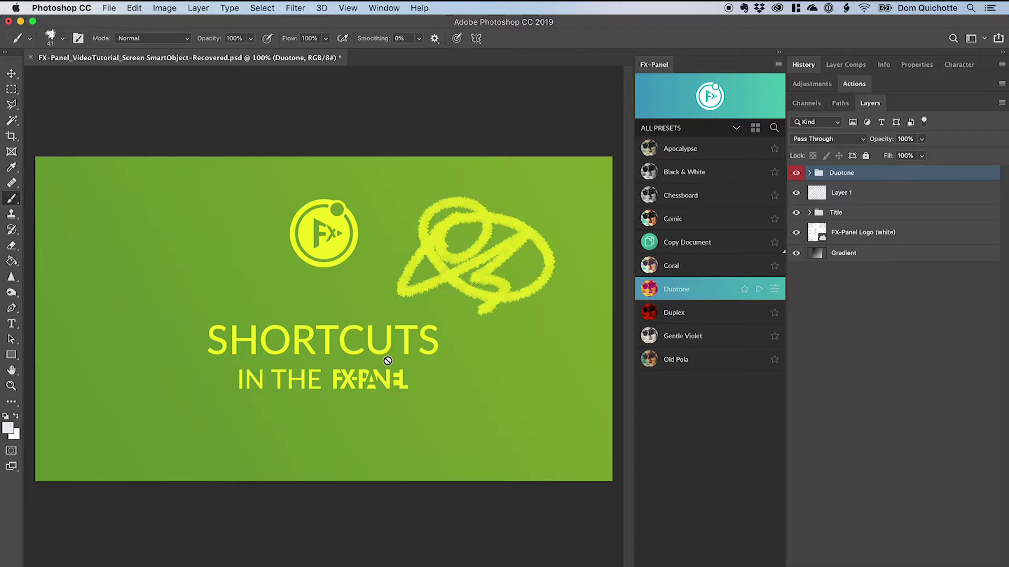
{"action": "key", "text": "super+z"}
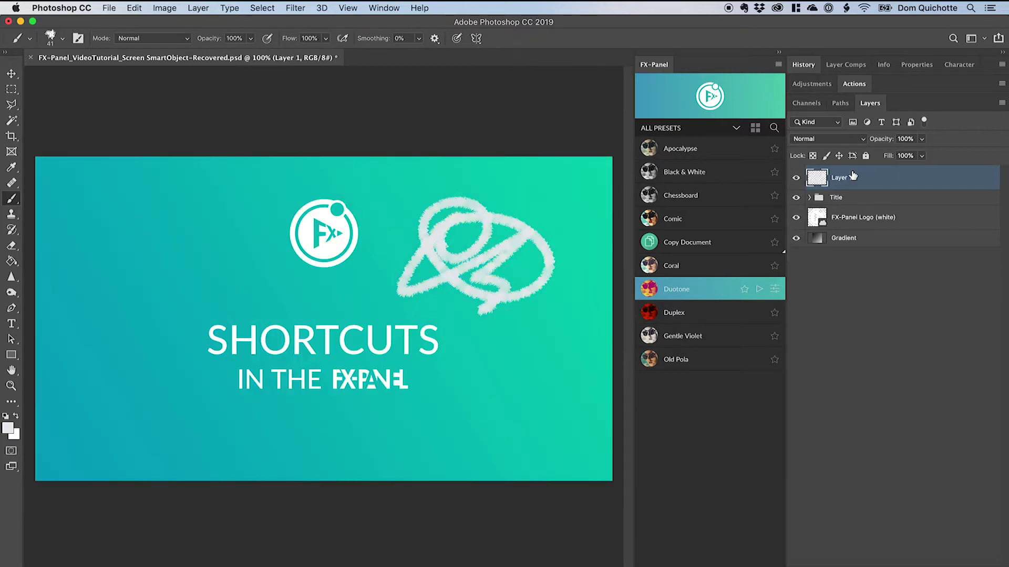
Check the FX-Panel script commands, then expand the global custom shortcuts in the FX-Panel settings.
{"action": "left_click", "coordinate": [102, 7]}
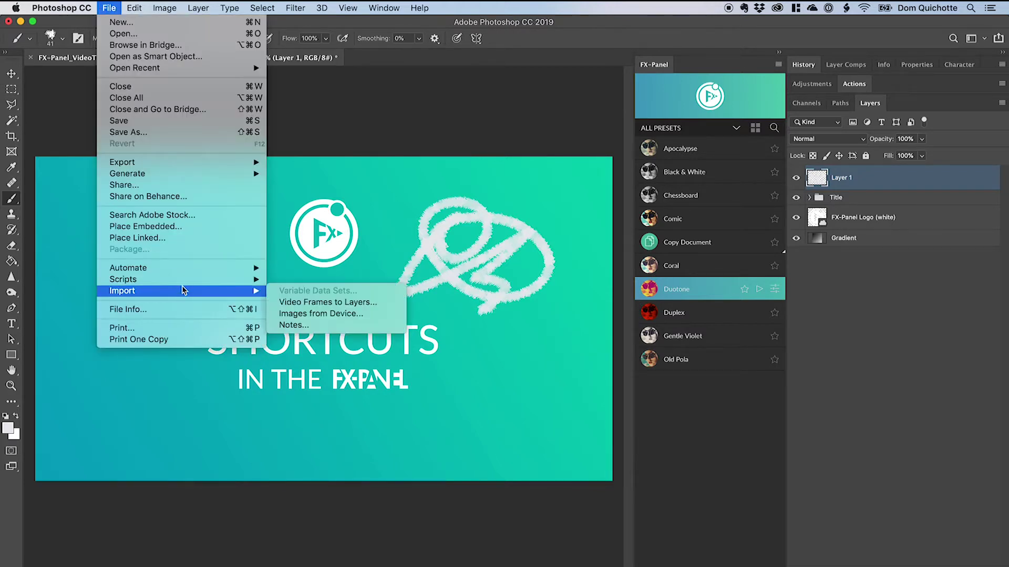
{"action": "left_click", "coordinate": [389, 404]}
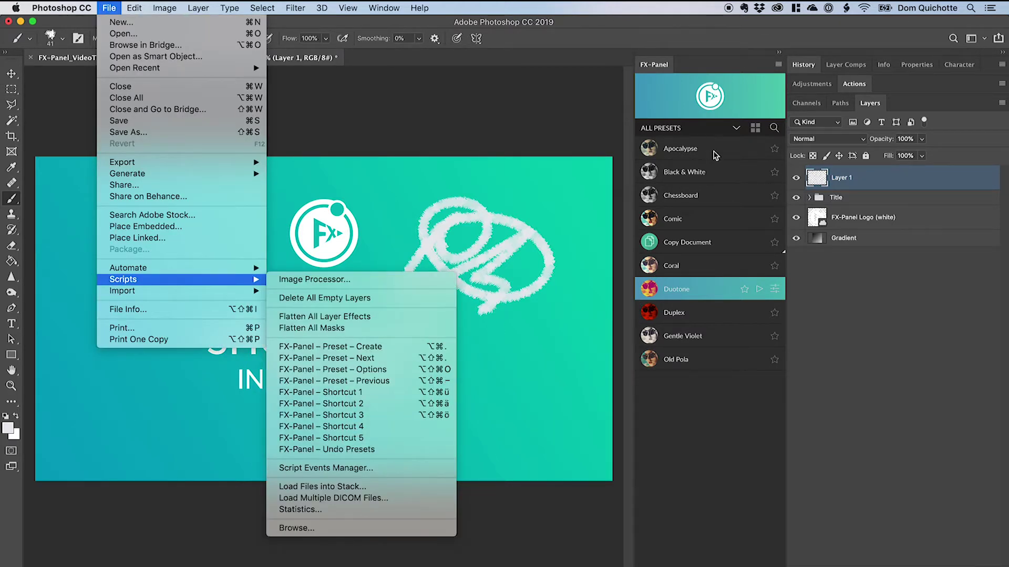
{"action": "left_click", "coordinate": [778, 64]}
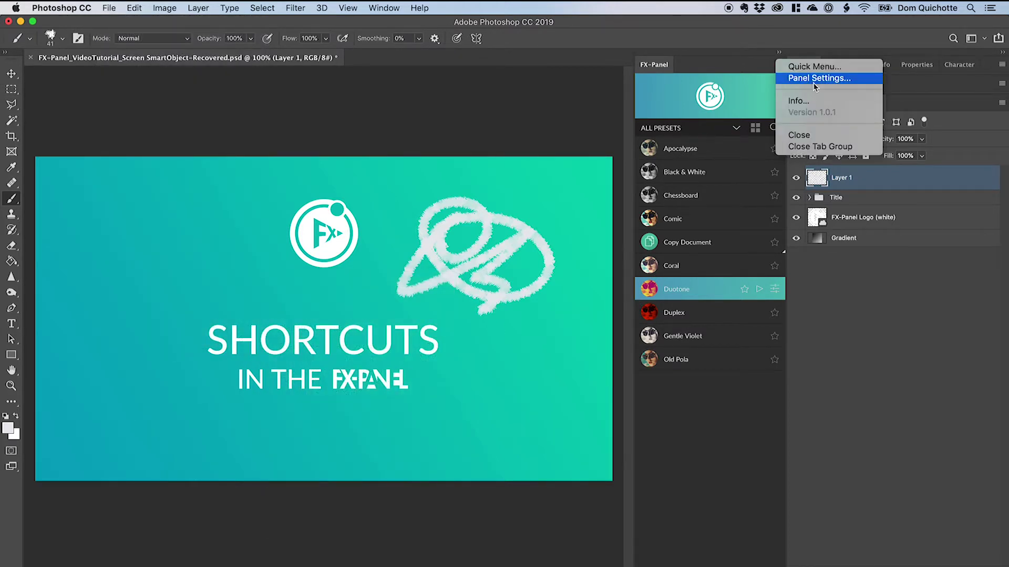
{"action": "left_click", "coordinate": [785, 78]}
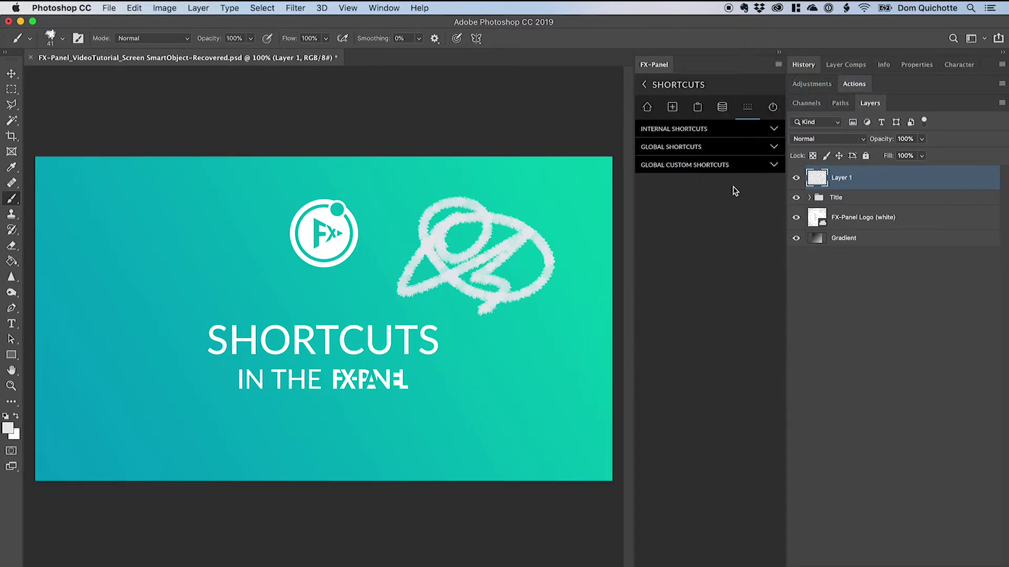
{"action": "left_click", "coordinate": [704, 170]}
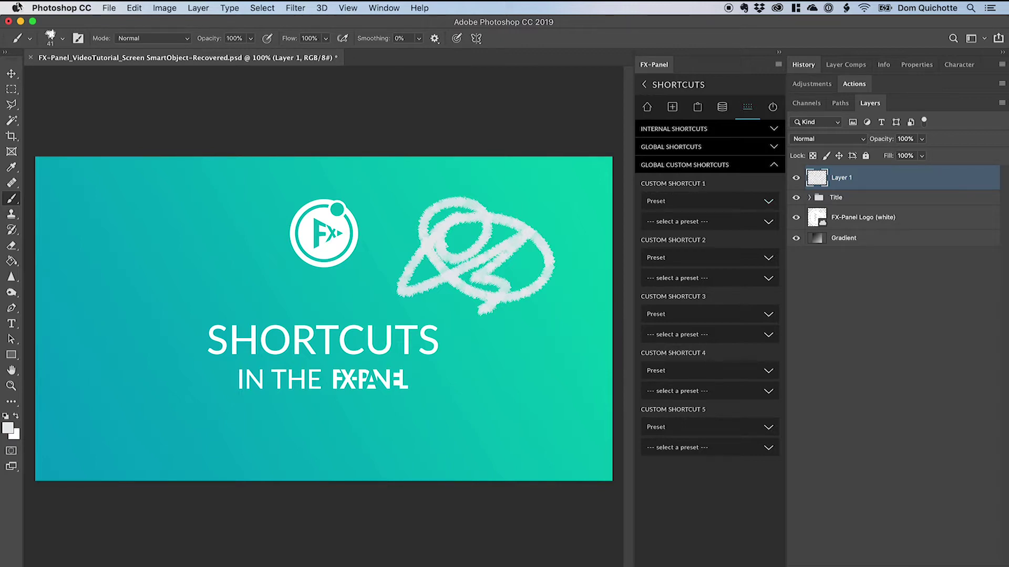
Compare the custom shortcut slots with the key combinations assigned to the FX-Panel – Shortcut script commands.
{"action": "left_click", "coordinate": [116, 8]}
{"action": "mouse_move", "coordinate": [177, 279]}
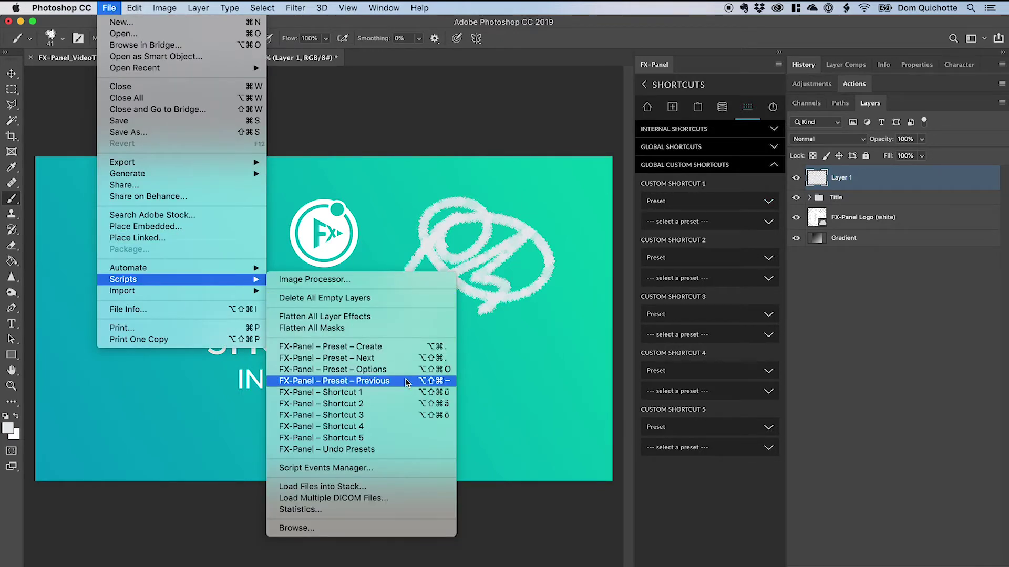
{"action": "left_click", "coordinate": [766, 186]}
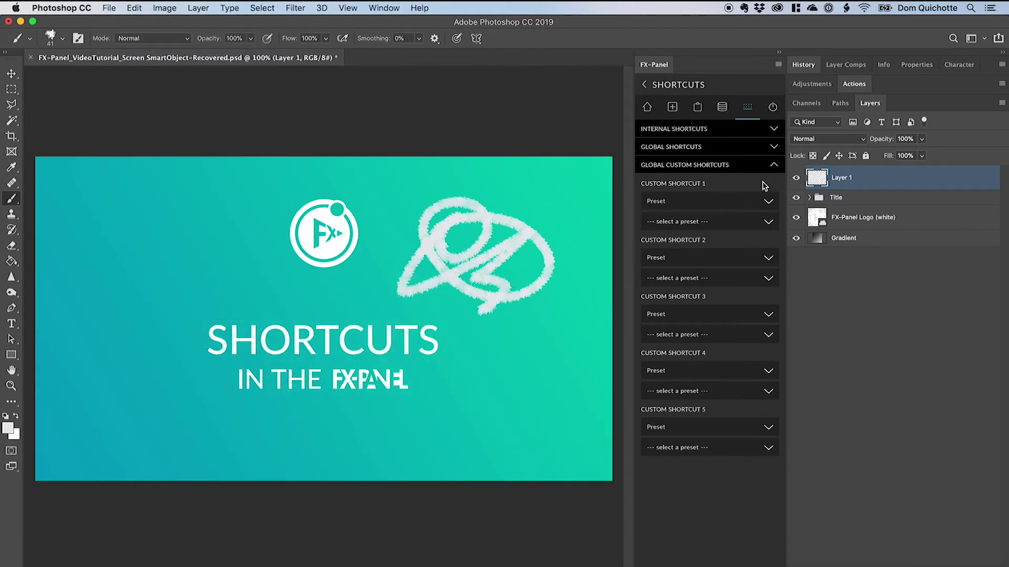
Set Custom Shortcut 1 to the Copy Document preset with the 50% of original image option.
{"action": "left_click", "coordinate": [701, 200]}
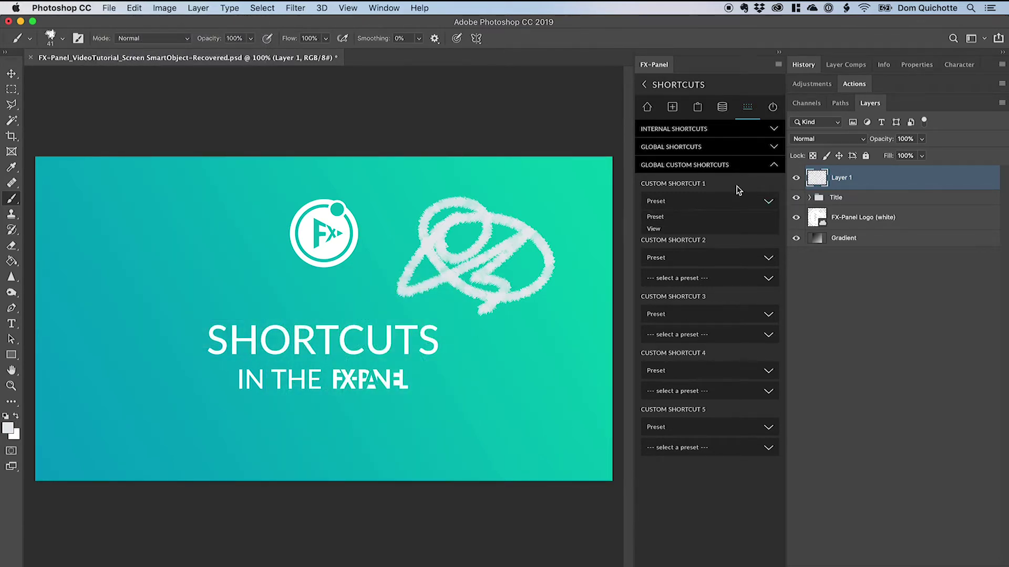
{"action": "left_click", "coordinate": [677, 229]}
{"action": "left_click", "coordinate": [706, 226]}
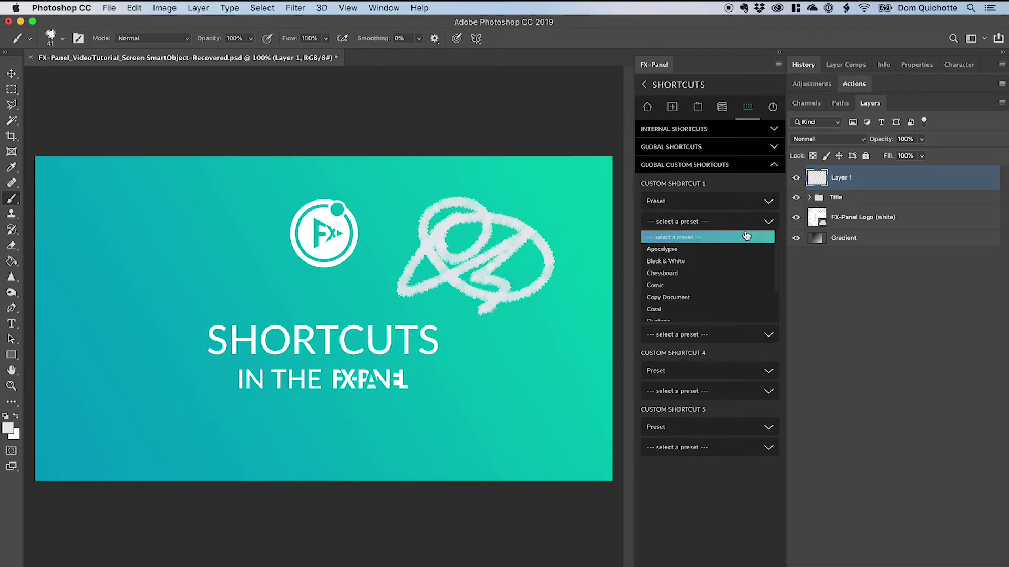
{"action": "left_click", "coordinate": [712, 299]}
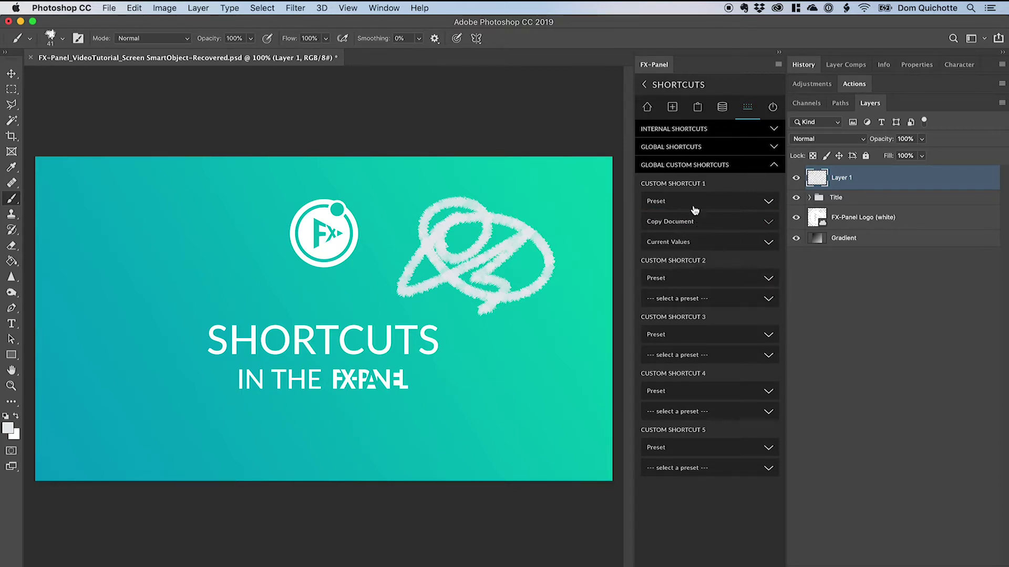
{"action": "left_click", "coordinate": [715, 242]}
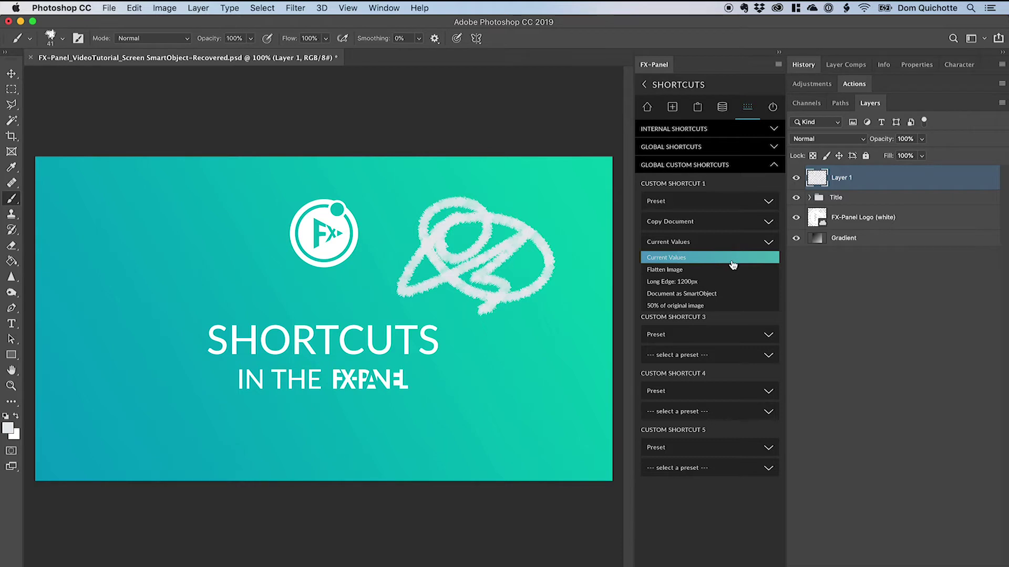
{"action": "left_click", "coordinate": [703, 305]}
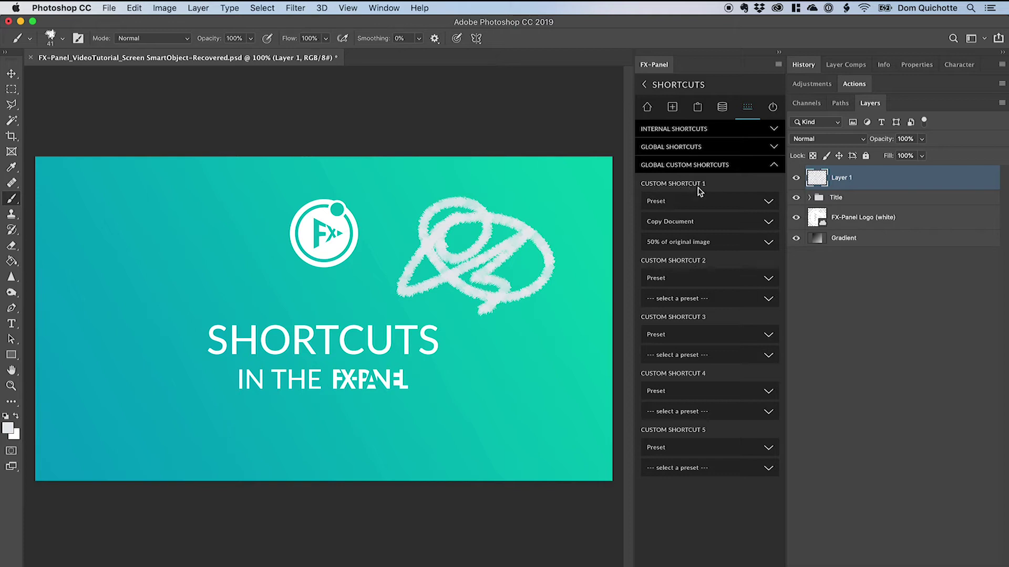
Set Custom Shortcut 2 to the View type with the Looks category in Image view.
{"action": "left_click", "coordinate": [705, 284]}
{"action": "left_click", "coordinate": [689, 309]}
{"action": "left_click", "coordinate": [728, 298]}
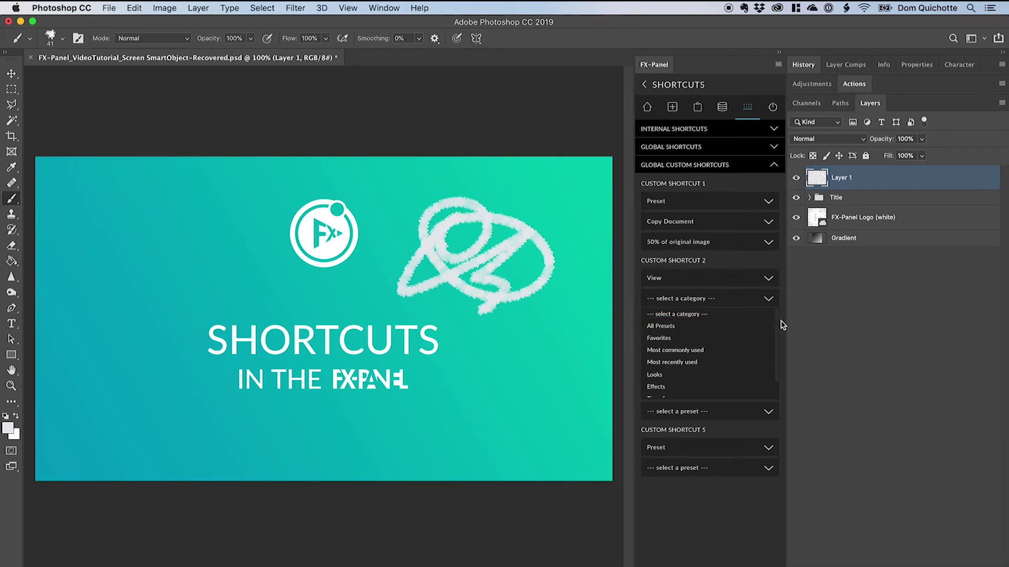
{"action": "scroll", "coordinate": [778, 333], "scroll_direction": "down", "scroll_amount": 2}
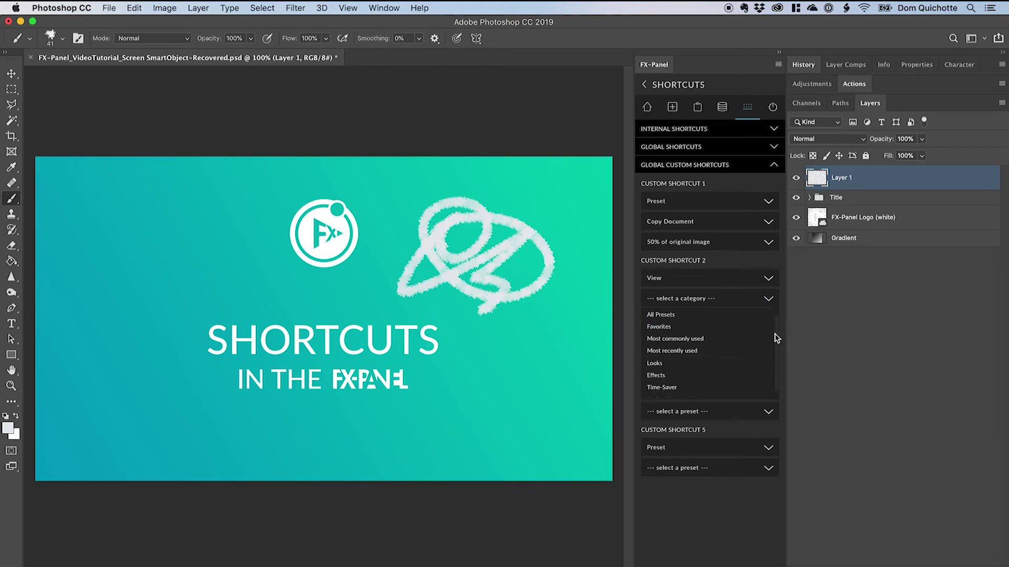
{"action": "left_click", "coordinate": [694, 357]}
{"action": "left_click", "coordinate": [713, 322]}
{"action": "left_click", "coordinate": [685, 359]}
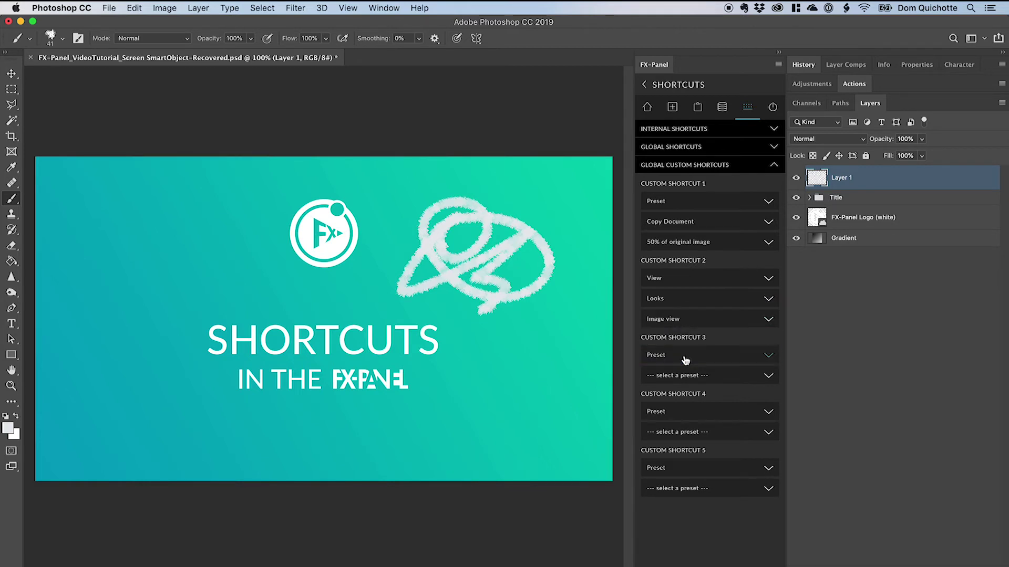
From the preset list, run Custom Shortcut 1 to copy the document at 50% and Custom Shortcut 2 to show Looks in image view.
{"action": "left_click", "coordinate": [722, 107]}
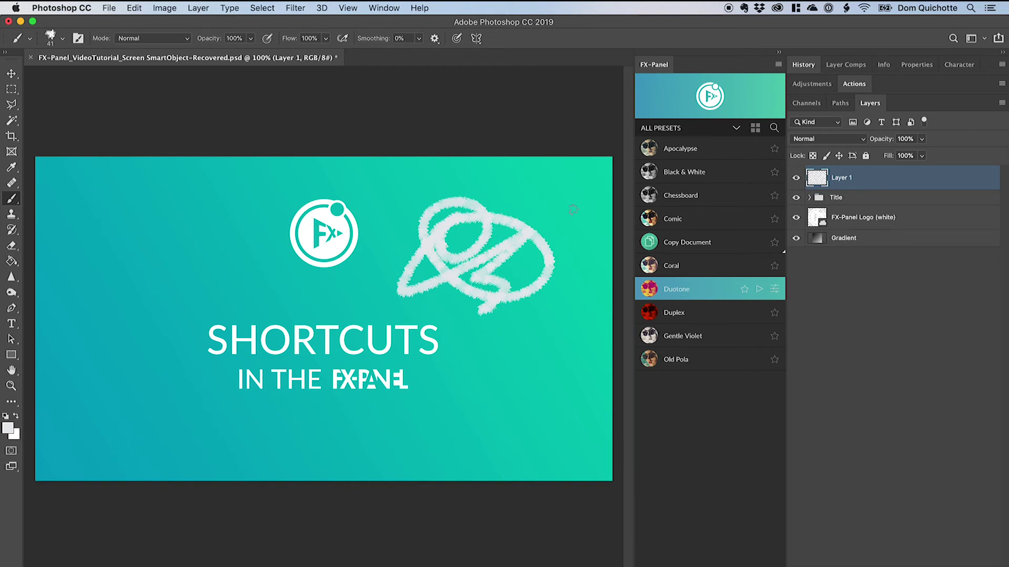
{"action": "key", "text": "F3"}
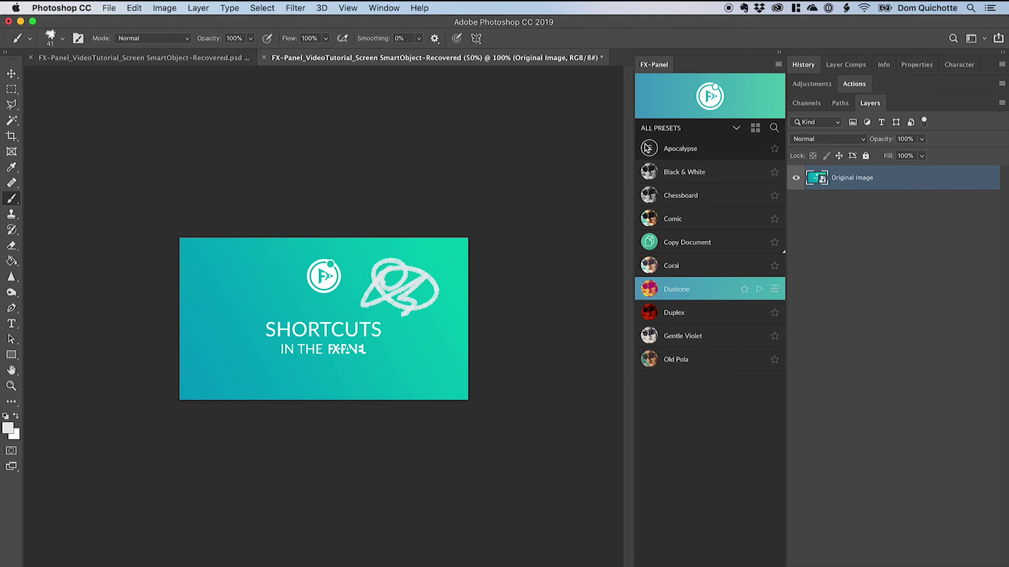
{"action": "key", "text": "g"}
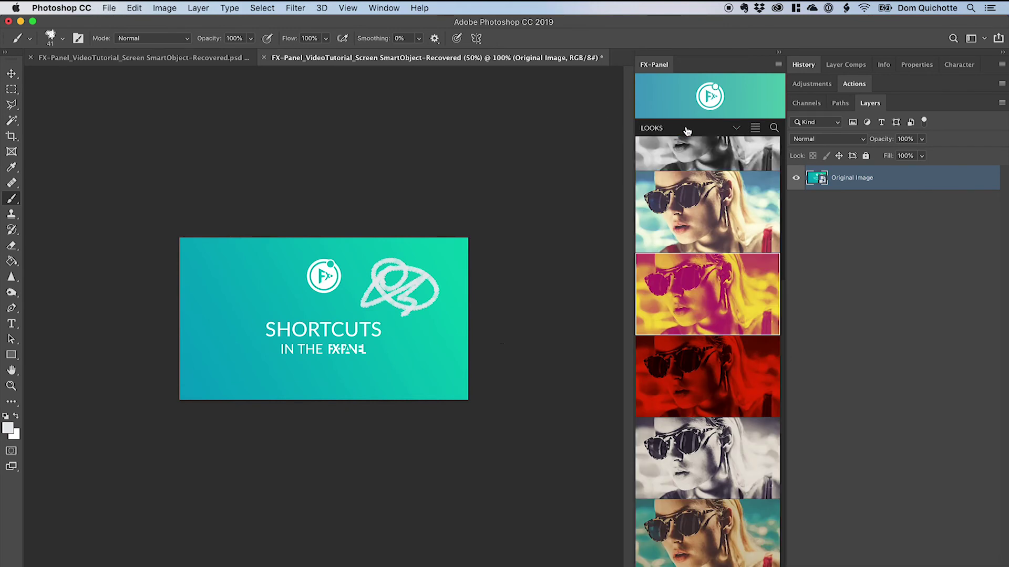
{"action": "scroll", "coordinate": [725, 190], "scroll_direction": "up", "scroll_amount": 2}
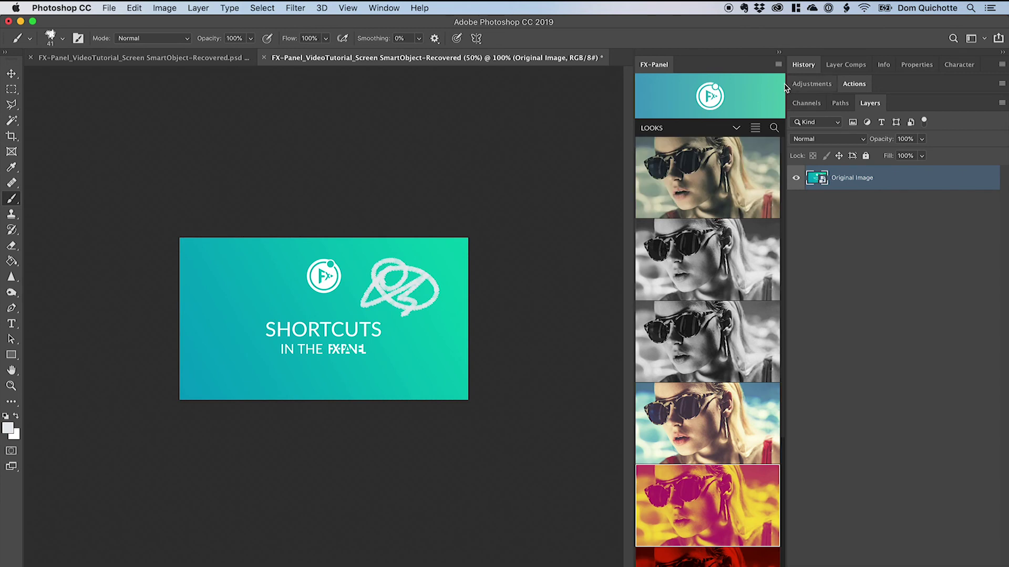
Reopen the FX-Panel settings and expand the global custom shortcuts.
{"action": "left_click", "coordinate": [778, 64]}
{"action": "left_click", "coordinate": [804, 78]}
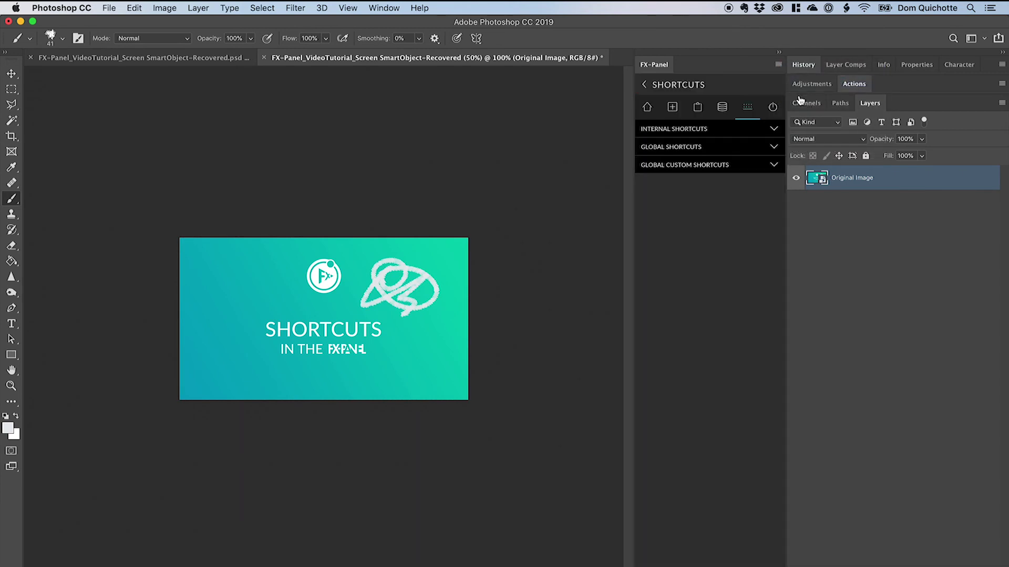
{"action": "left_click", "coordinate": [745, 168]}
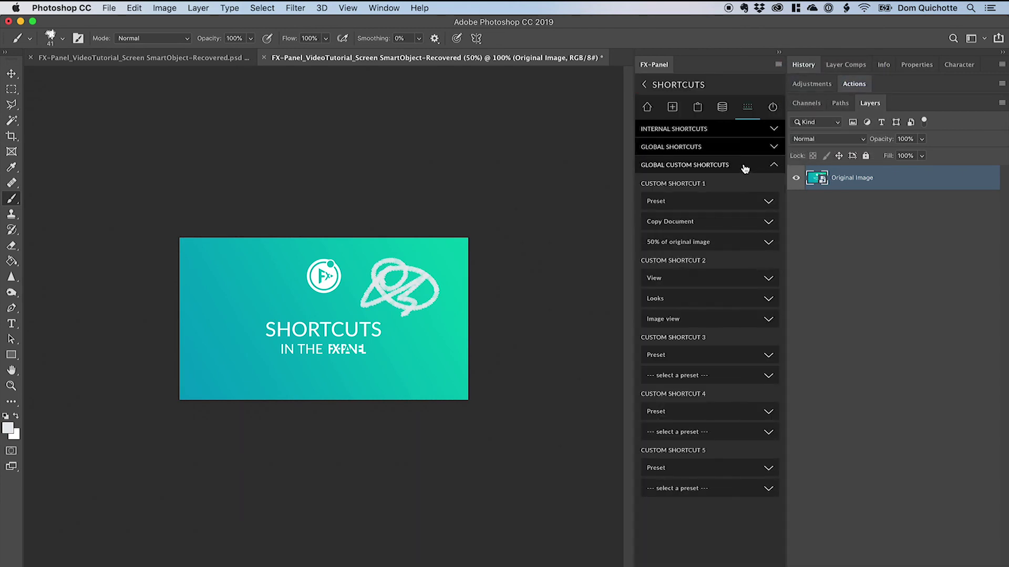